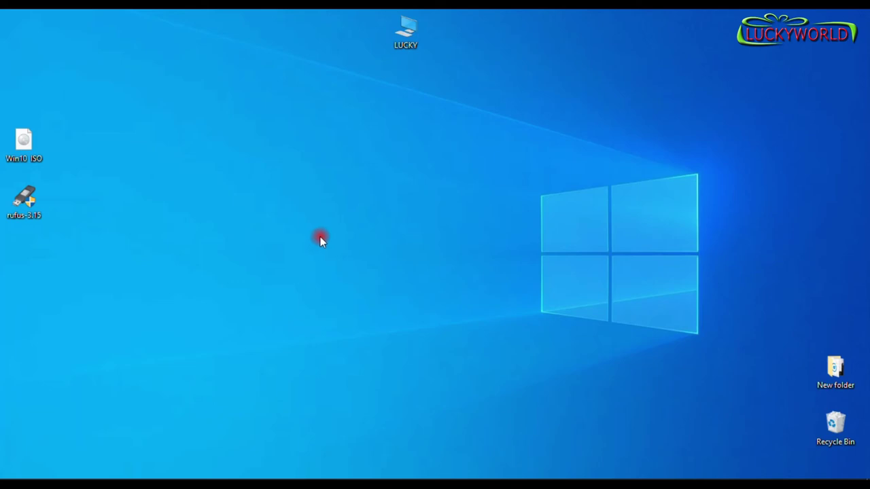
# - Check the file size of the Win10 ISO on the desktop in its properties, then close them
pyautogui.rightClick(39, 160)
pyautogui.click(78, 469)
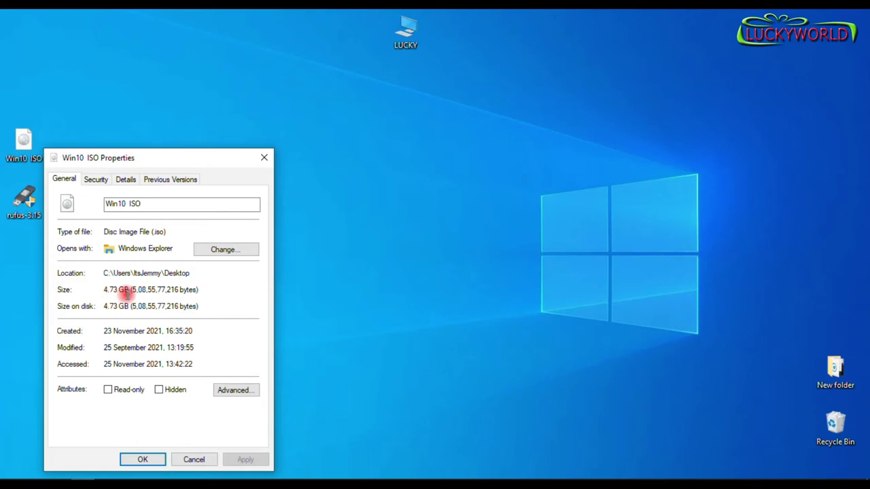
pyautogui.press('Escape')
pyautogui.click(117, 166)
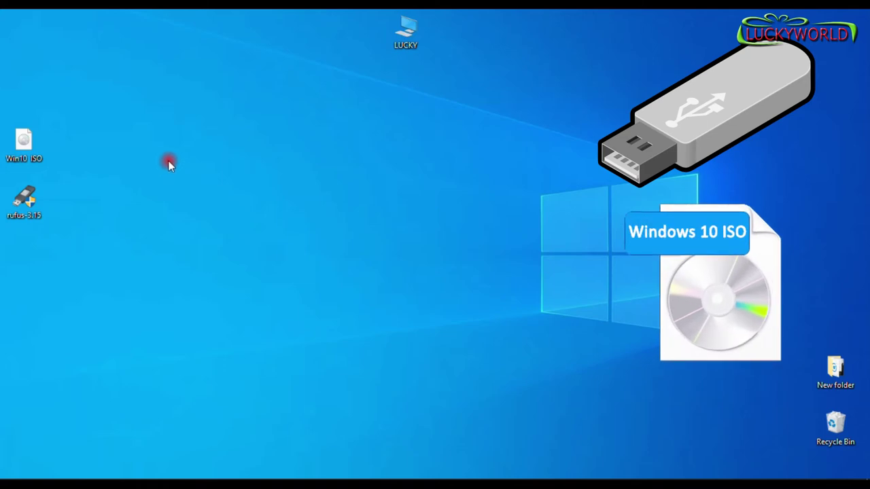
# - Open the official Rufus website from the Google results for rufus and look through its page
pyautogui.click(23, 198)
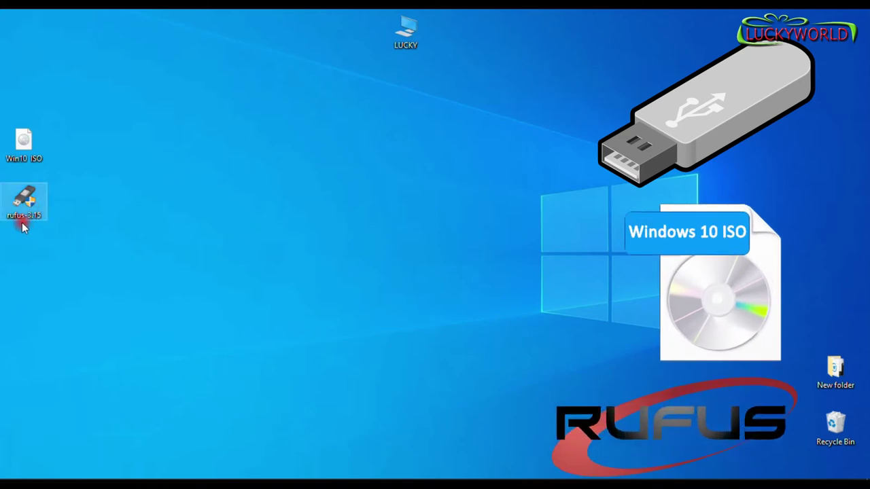
pyautogui.doubleClick(17, 219)
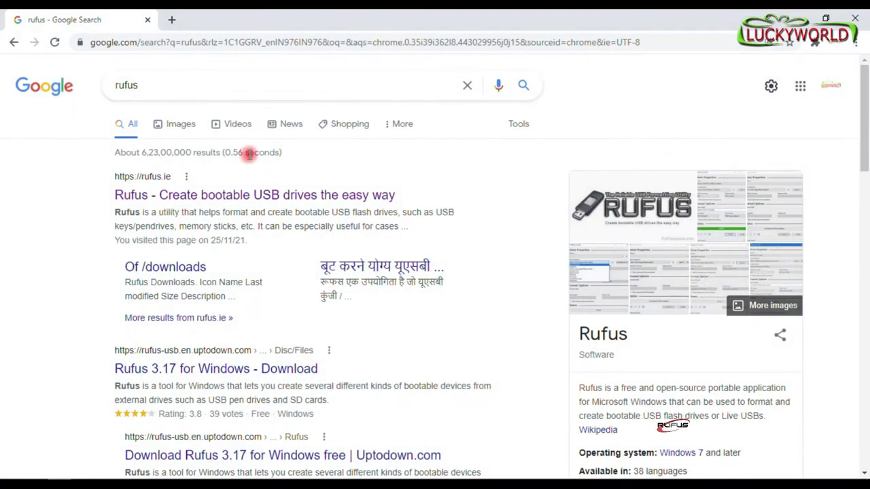
pyautogui.click(191, 195)
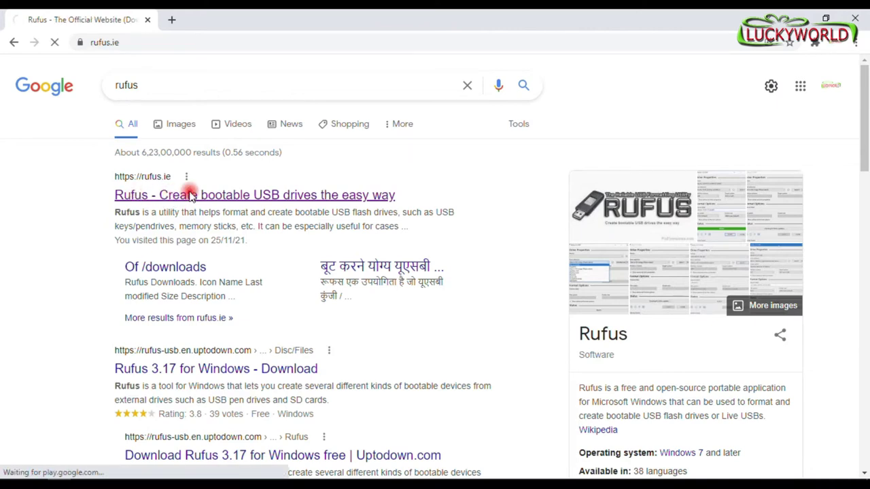
pyautogui.moveTo(866, 108); pyautogui.dragTo(866, 205)
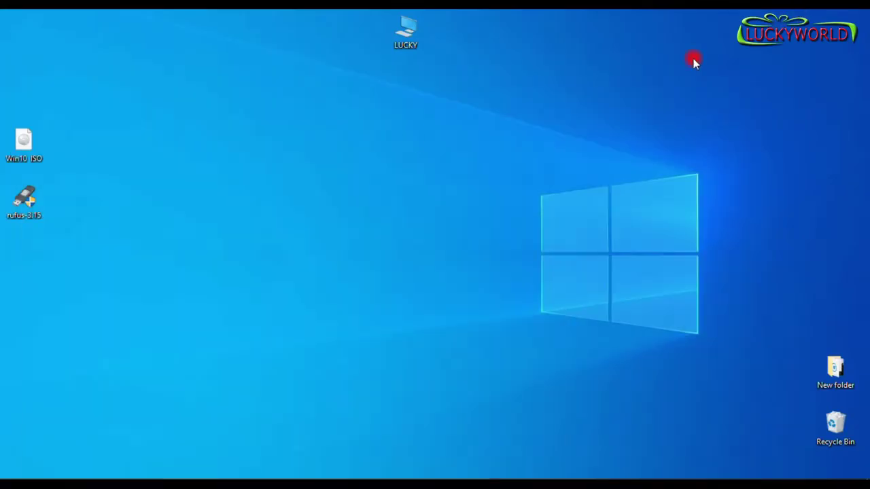
# - Launch rufus-3.15 from the desktop and choose Pendrive (H:) [32 GB] as the device
pyautogui.doubleClick(36, 213)
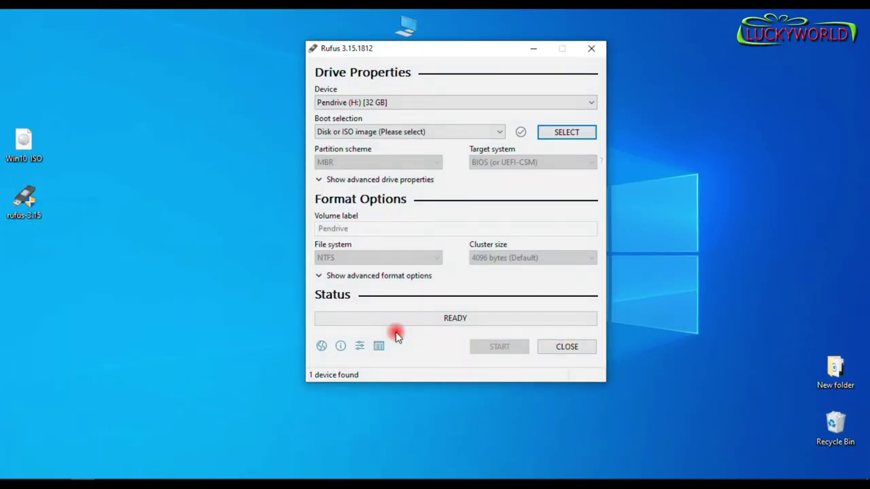
pyautogui.moveTo(442, 46); pyautogui.dragTo(369, 61)
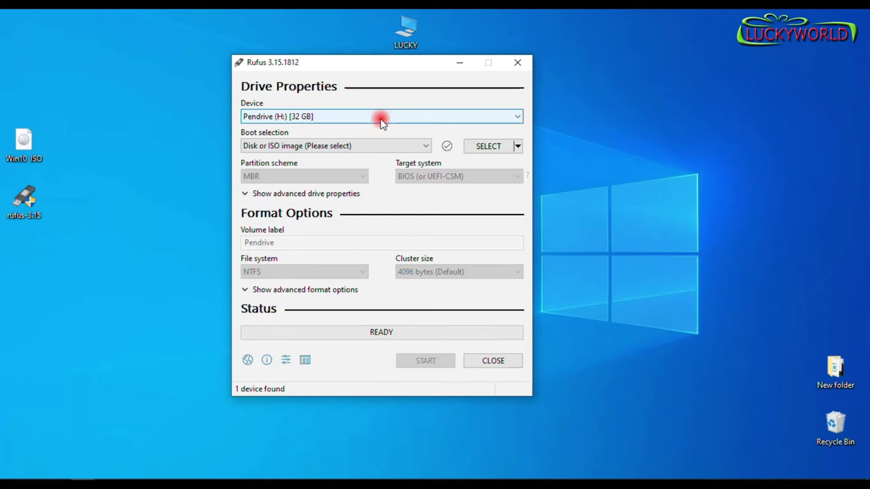
pyautogui.click(520, 117)
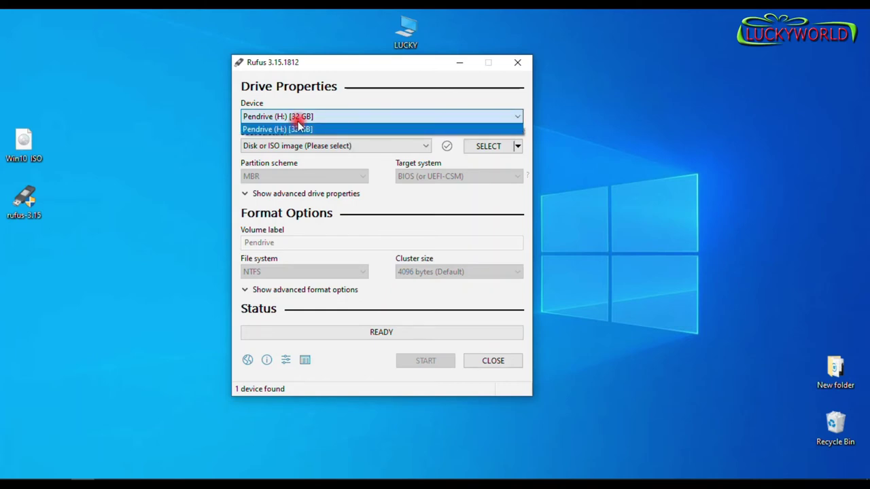
pyautogui.click(299, 128)
pyautogui.click(521, 120)
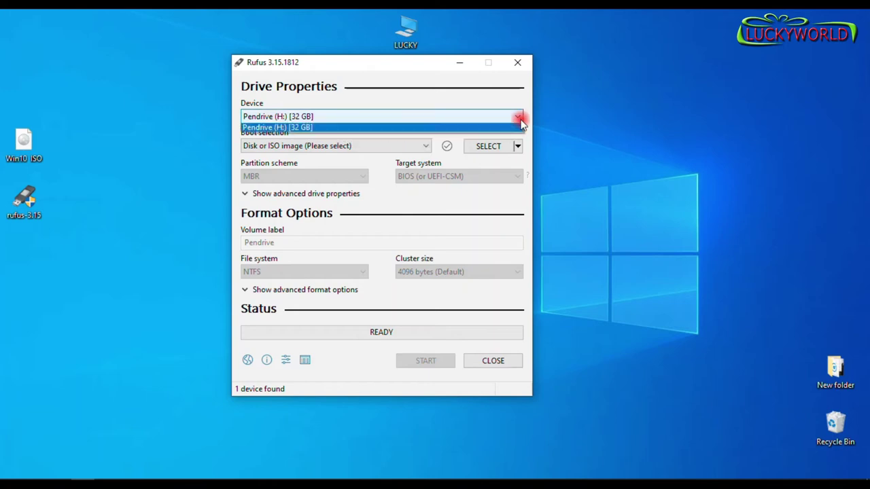
pyautogui.click(306, 128)
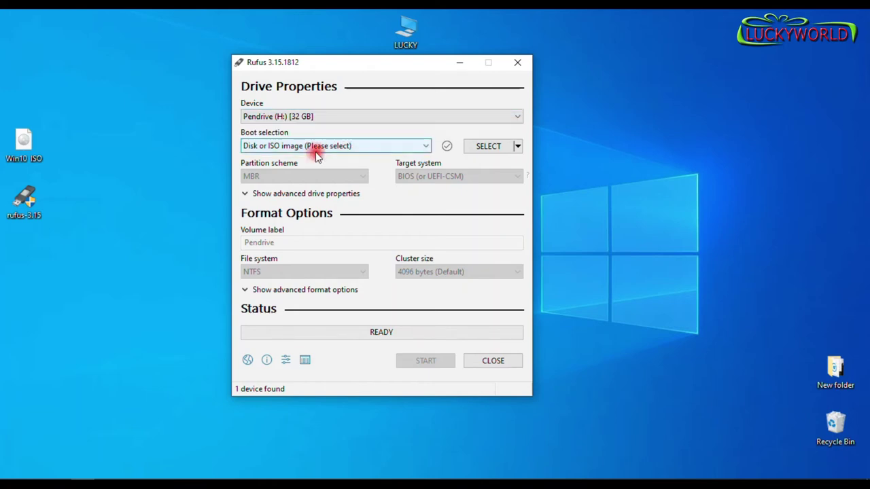
# - Browse the Windows versions offered by the ISO download option, and close the dialog without downloading
pyautogui.click(518, 146)
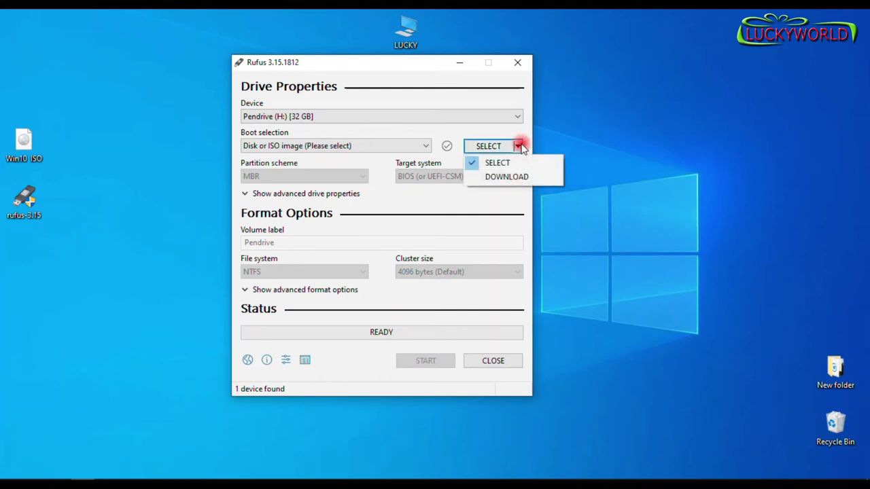
pyautogui.click(519, 178)
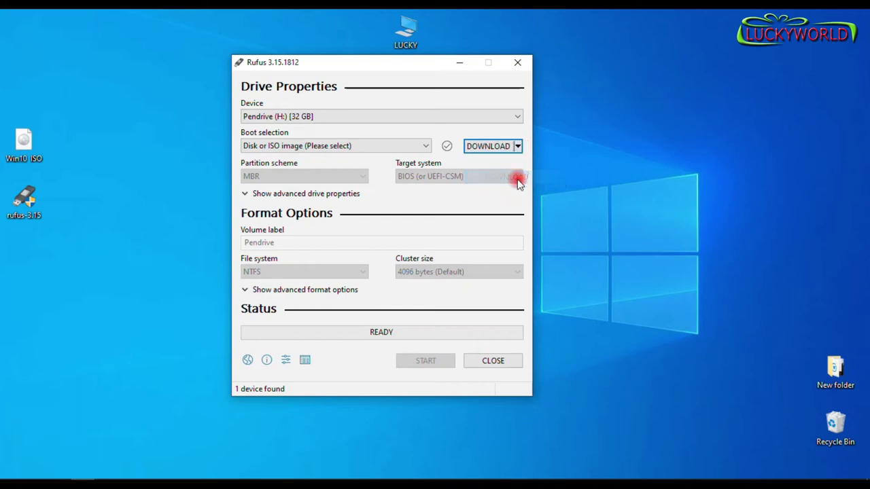
pyautogui.click(480, 147)
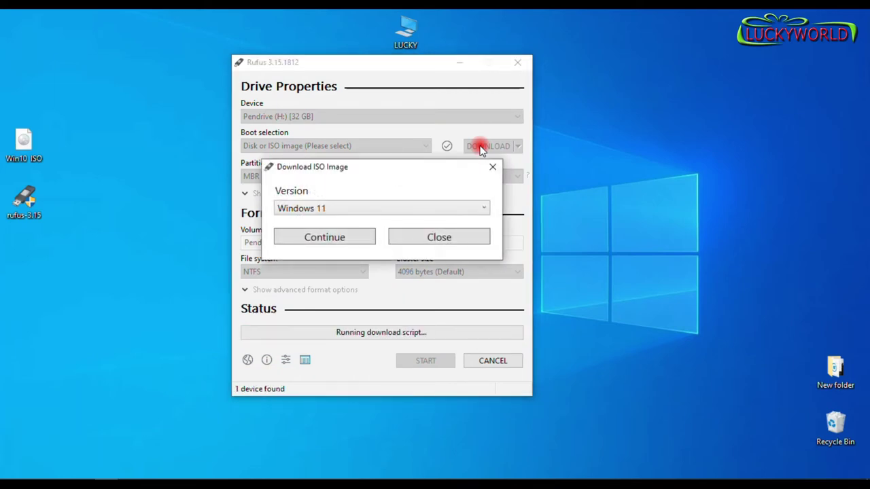
pyautogui.moveTo(401, 171); pyautogui.dragTo(471, 166)
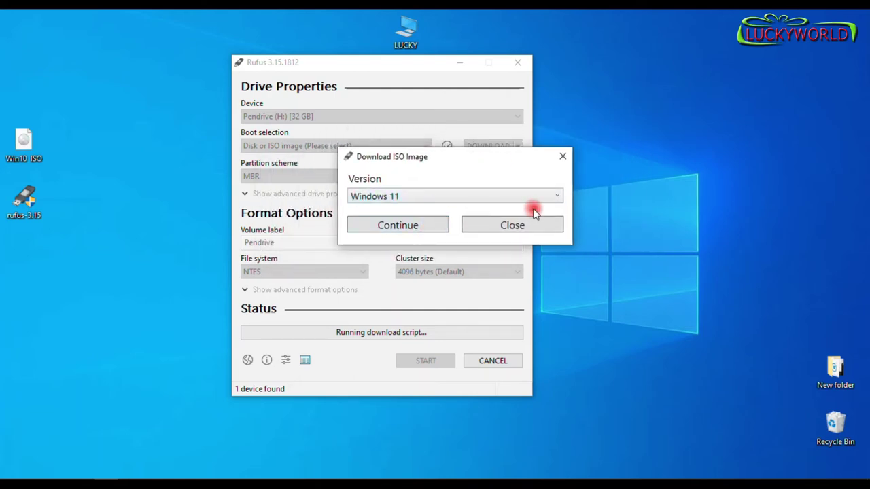
pyautogui.click(384, 197)
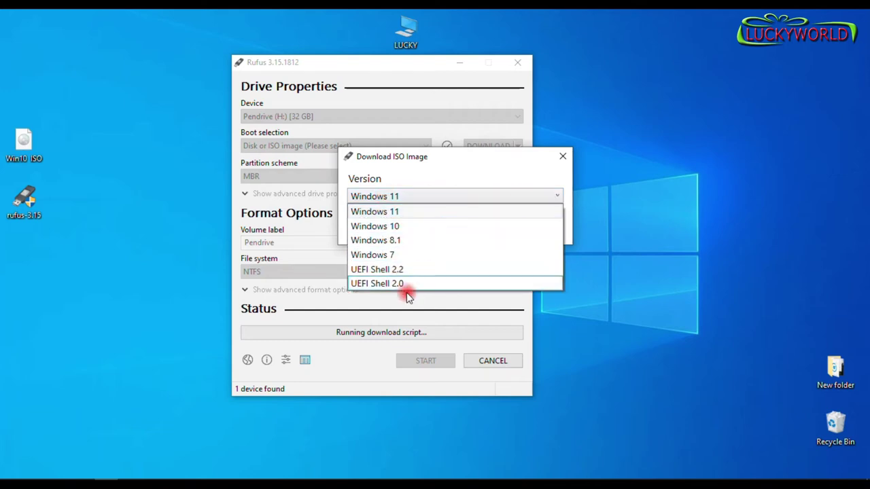
pyautogui.click(418, 241)
pyautogui.click(421, 196)
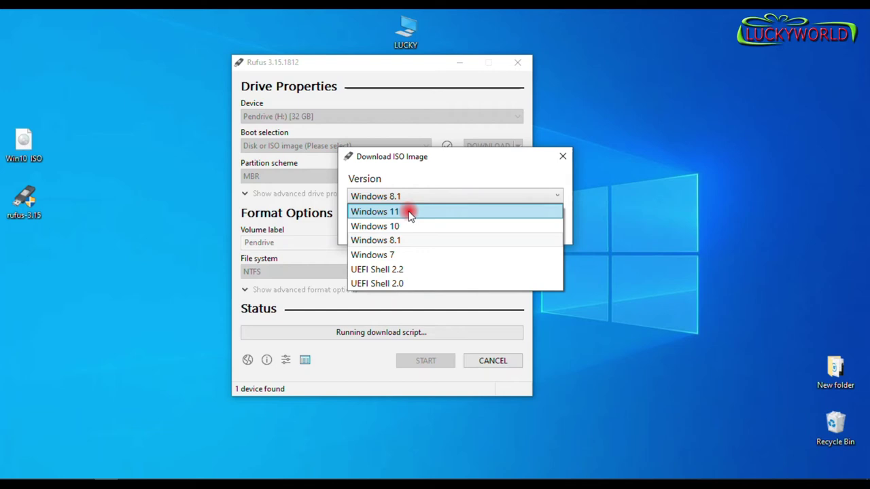
pyautogui.click(410, 213)
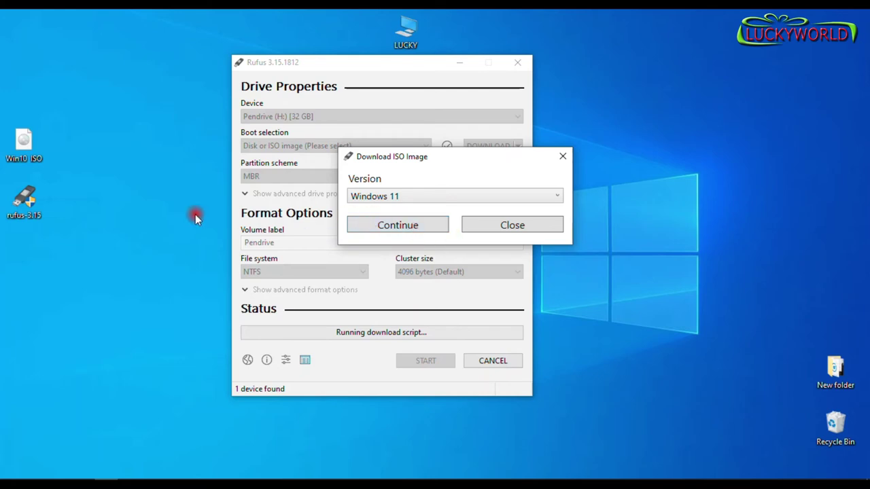
pyautogui.click(536, 232)
# - Switch the image source back to SELECT and load Win10 ISO from the Desktop as the boot image
pyautogui.click(518, 146)
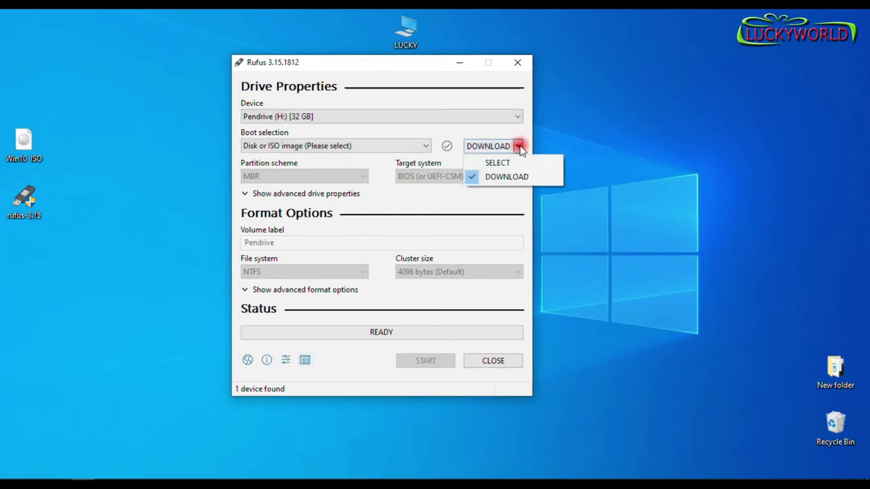
pyautogui.click(499, 165)
pyautogui.click(493, 146)
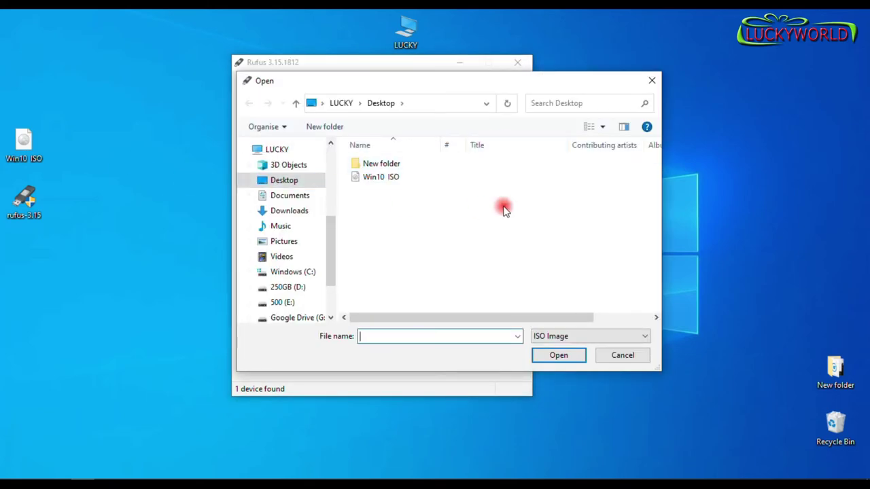
pyautogui.click(374, 178)
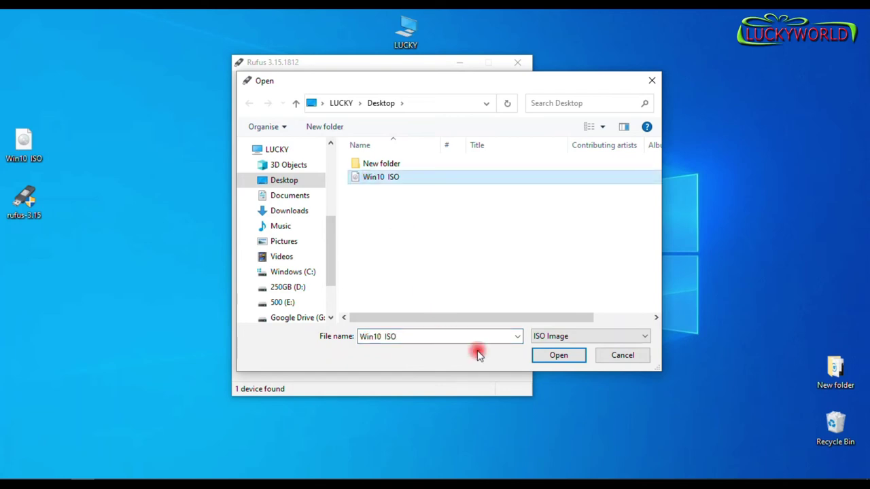
pyautogui.click(568, 356)
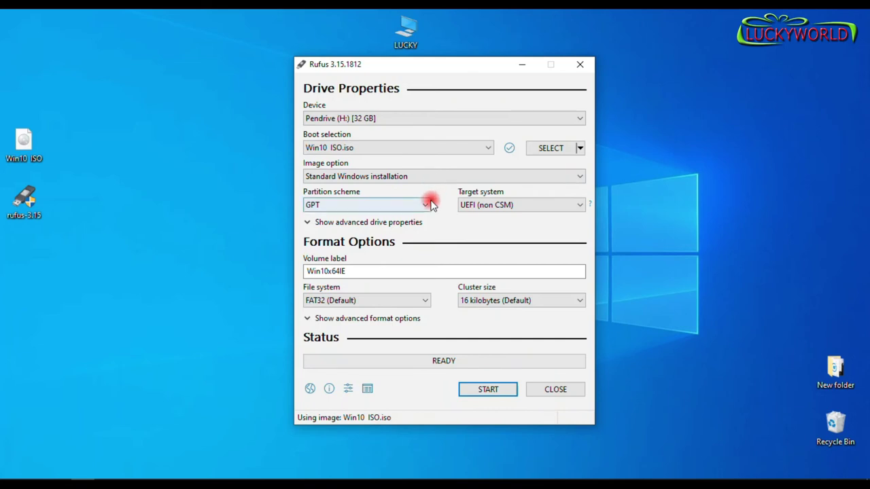
# - Move the Rufus window aside and open Disk Management for this computer
pyautogui.click(427, 204)
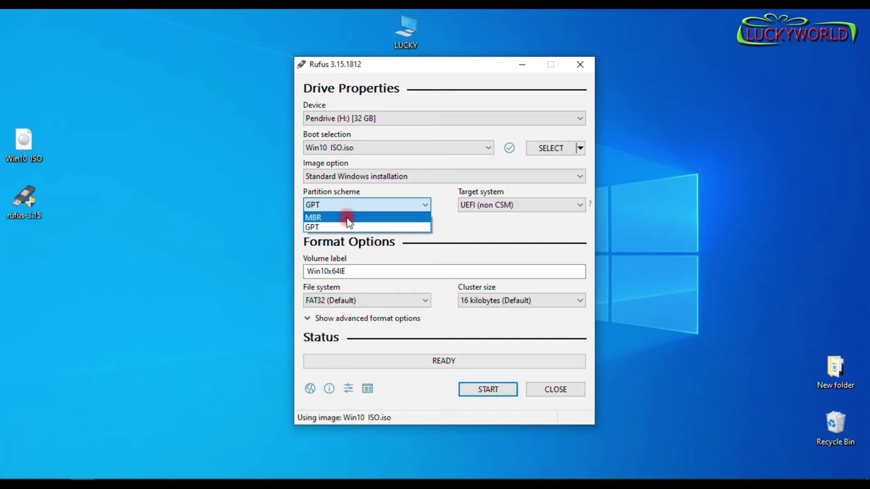
pyautogui.click(450, 64)
pyautogui.moveTo(448, 70); pyautogui.dragTo(665, 70)
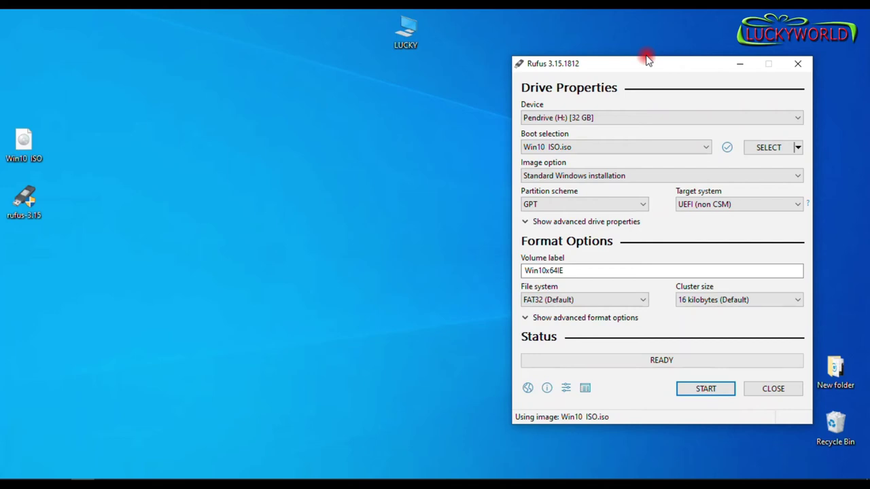
pyautogui.click(406, 31)
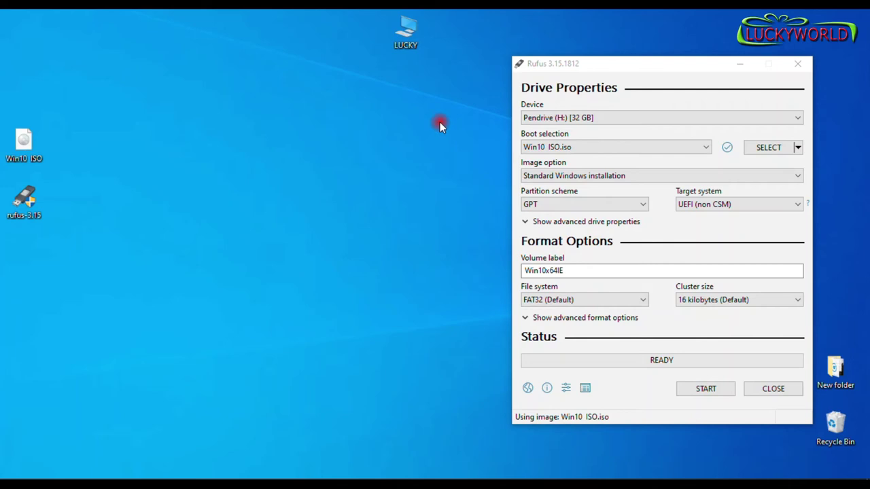
pyautogui.rightClick(412, 45)
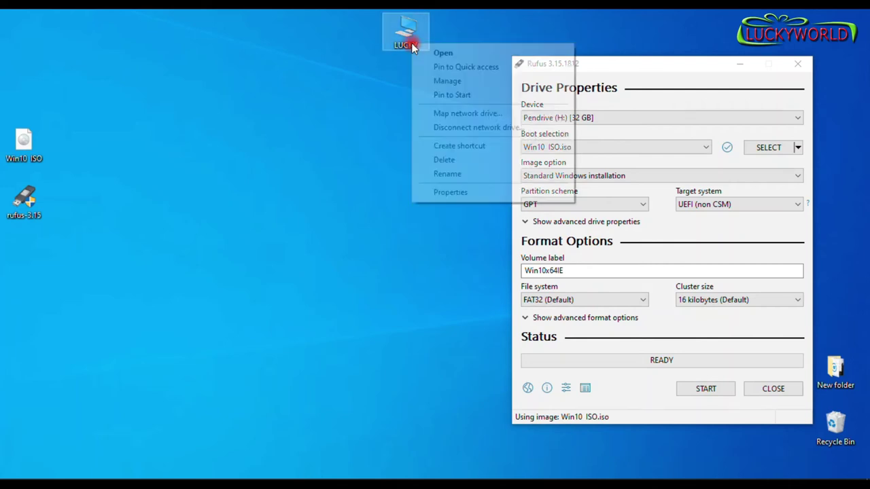
pyautogui.click(460, 81)
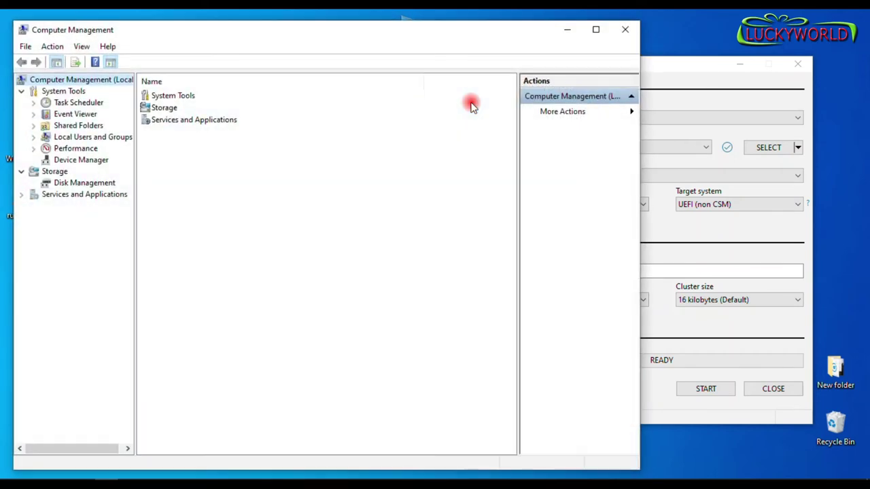
pyautogui.click(74, 185)
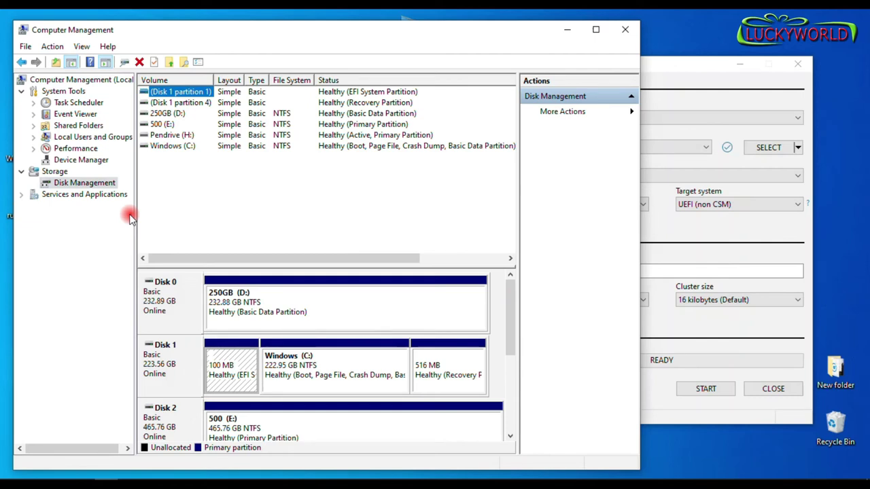
# - Check the partition style of Disk 1, which holds Windows (C:), in the volume information of its properties
pyautogui.click(329, 379)
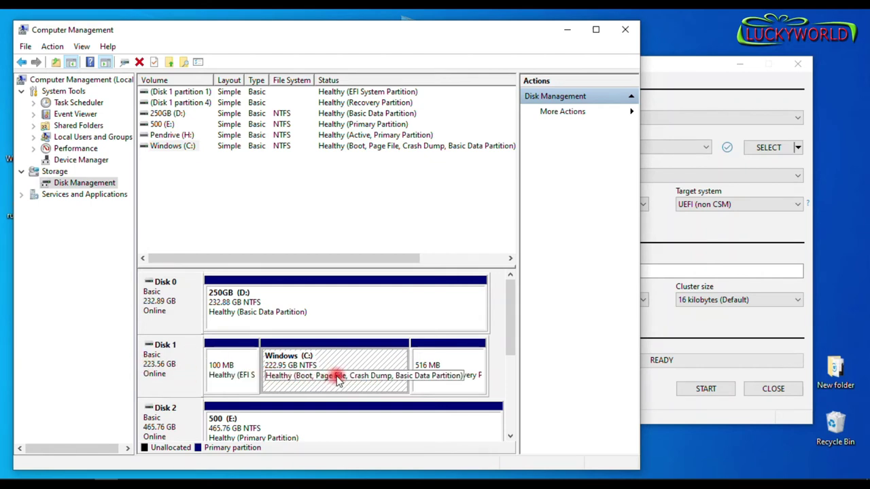
pyautogui.click(158, 357)
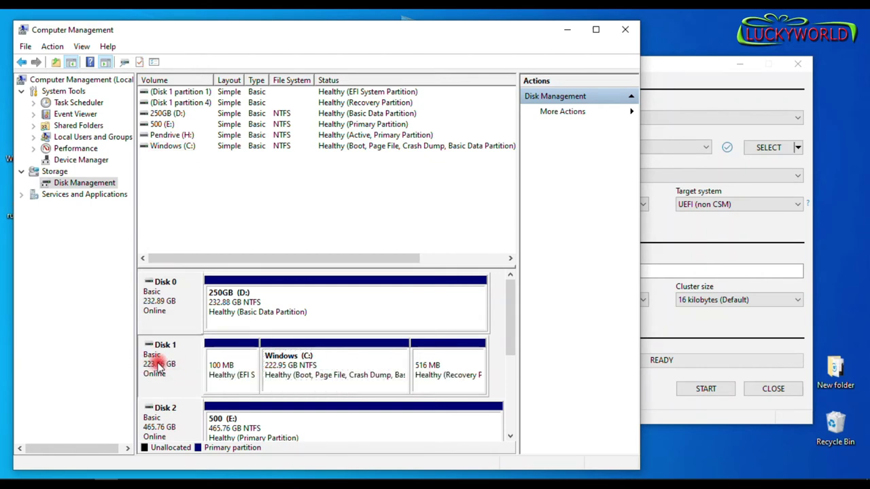
pyautogui.rightClick(166, 372)
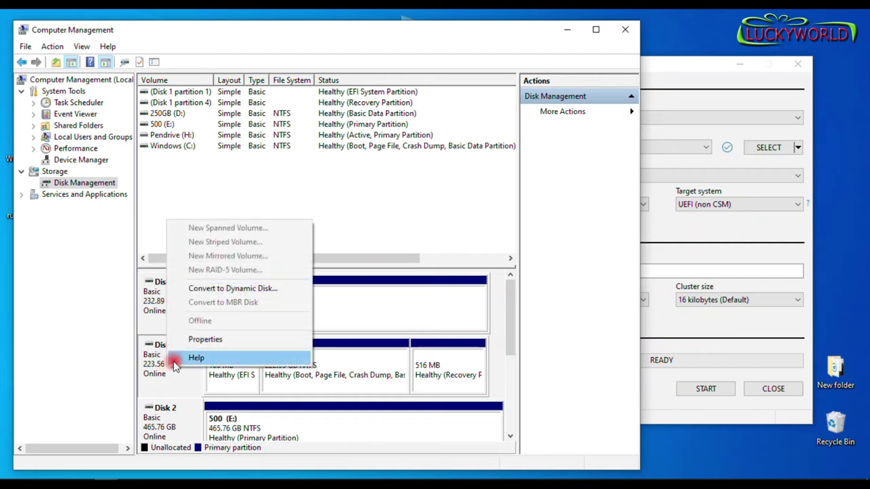
pyautogui.click(208, 341)
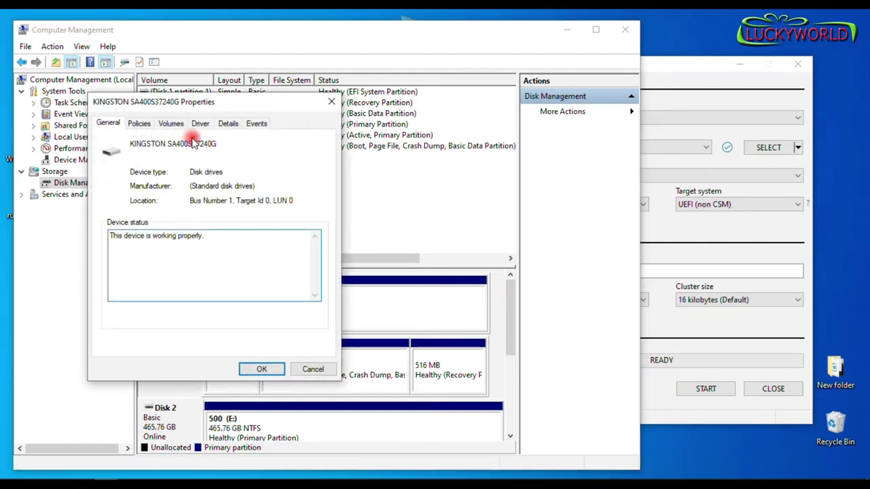
pyautogui.click(172, 124)
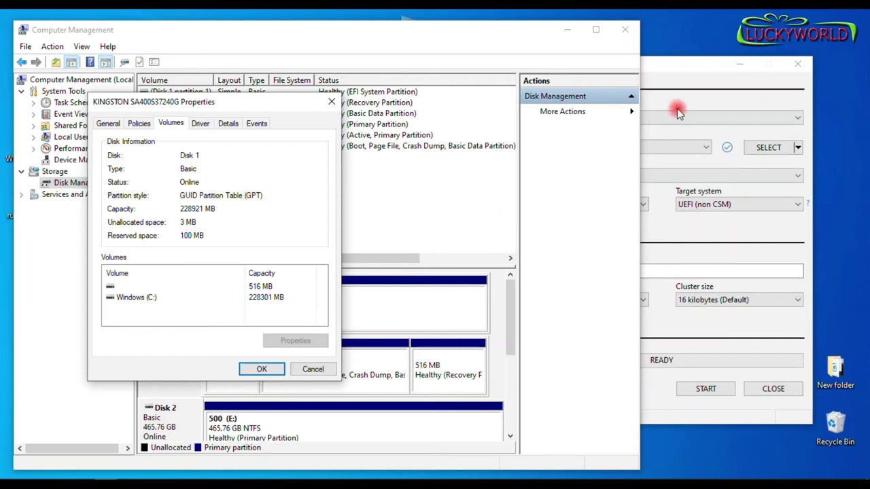
# - Switch back to Rufus beside the disk properties and set the pendrive's partition scheme to MBR
pyautogui.moveTo(694, 66); pyautogui.dragTo(705, 69)
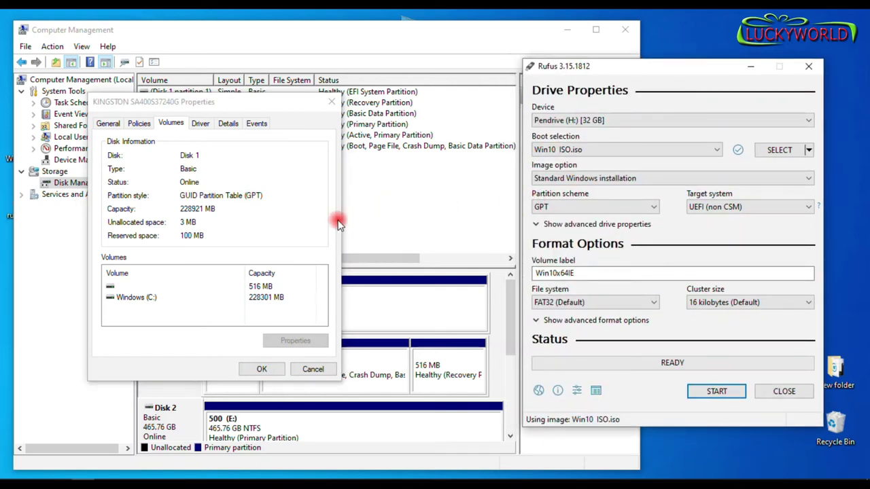
pyautogui.click(632, 207)
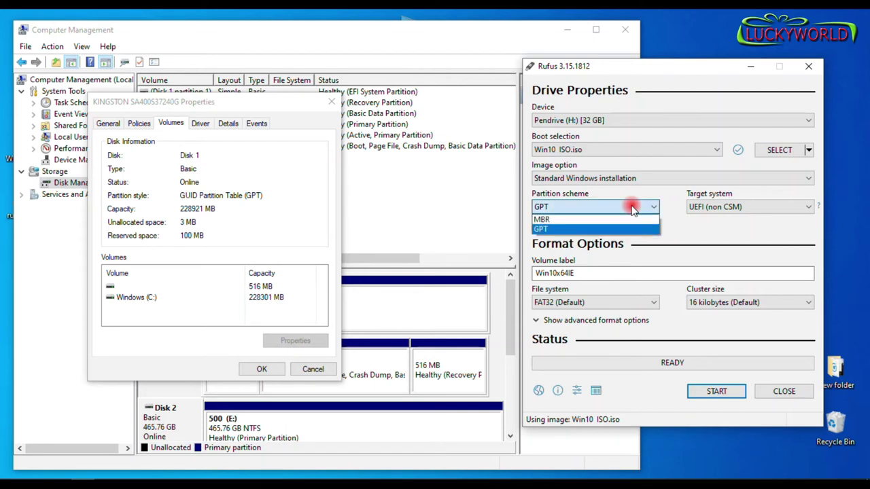
pyautogui.click(563, 221)
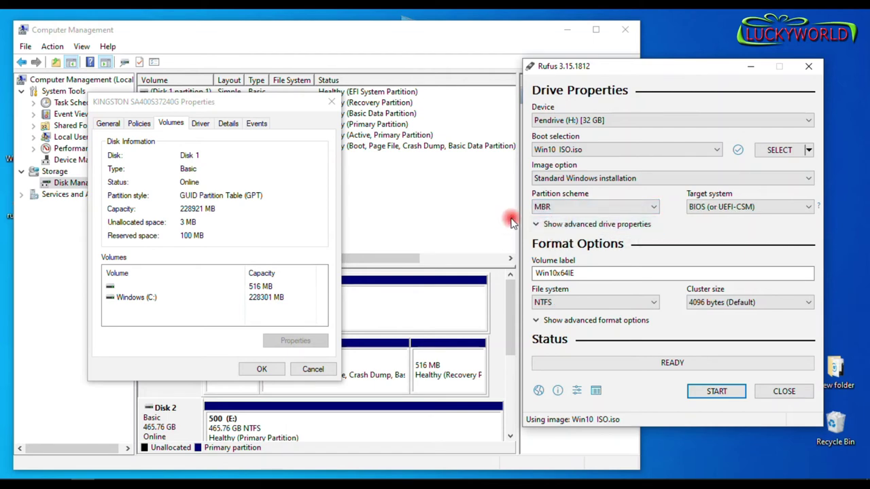
# - Close the disk properties and Computer Management, and move the Rufus window back to the middle of the desktop
pyautogui.click(307, 367)
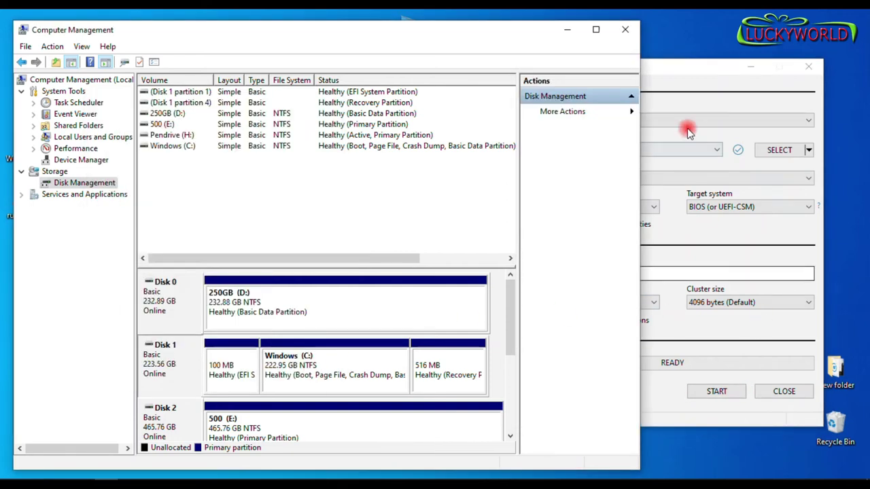
pyautogui.click(625, 30)
pyautogui.moveTo(666, 81); pyautogui.dragTo(442, 87)
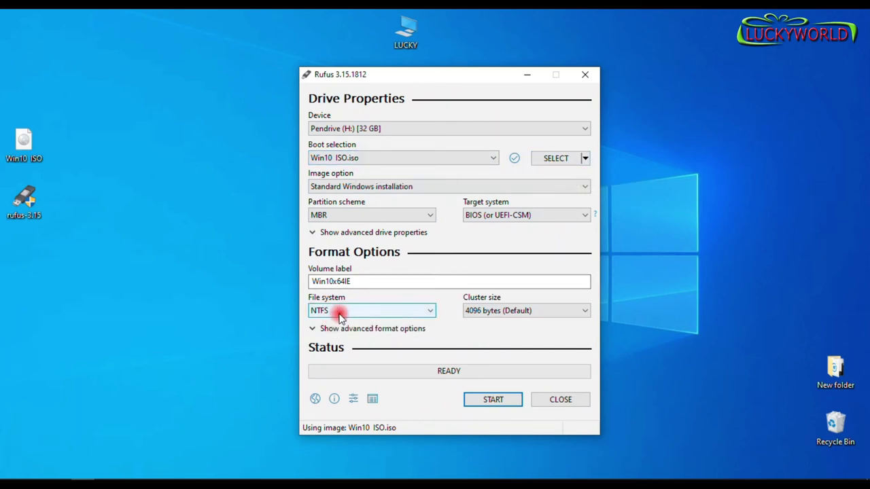
# - Keep the volume label Win10x64IE, start writing the image to Pendrive (H:), and accept erasing all its data
pyautogui.click(371, 279)
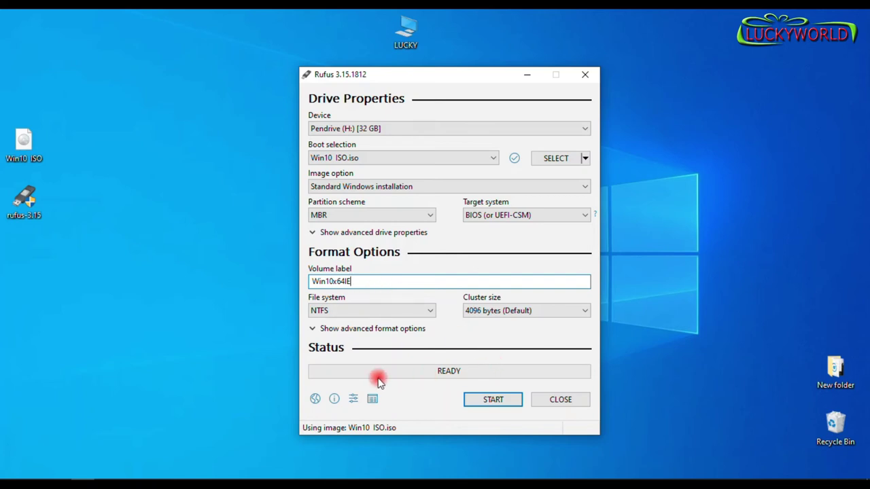
pyautogui.click(498, 405)
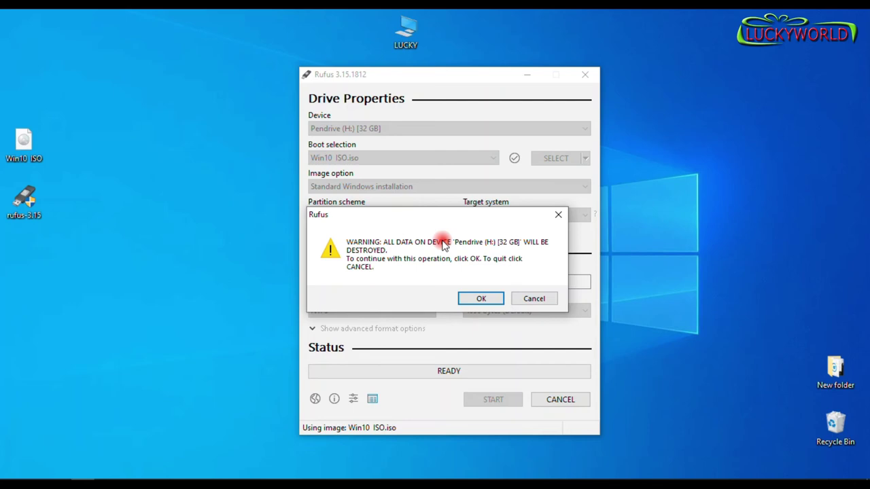
pyautogui.click(484, 299)
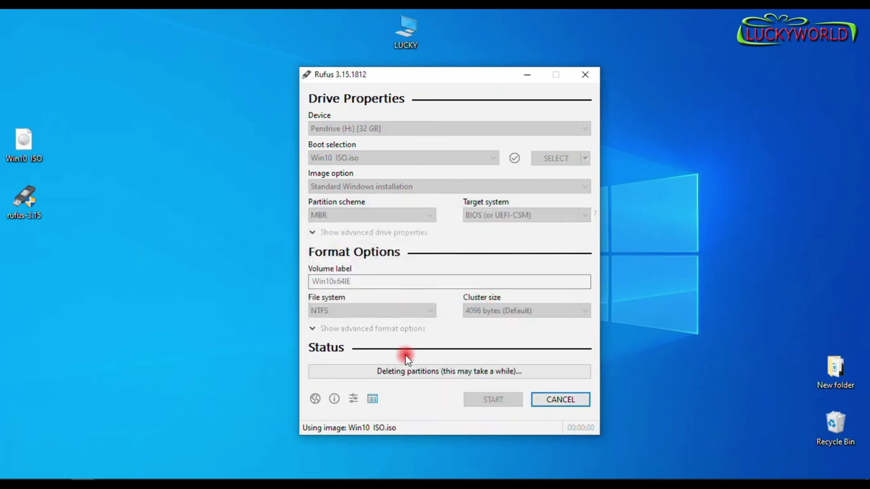